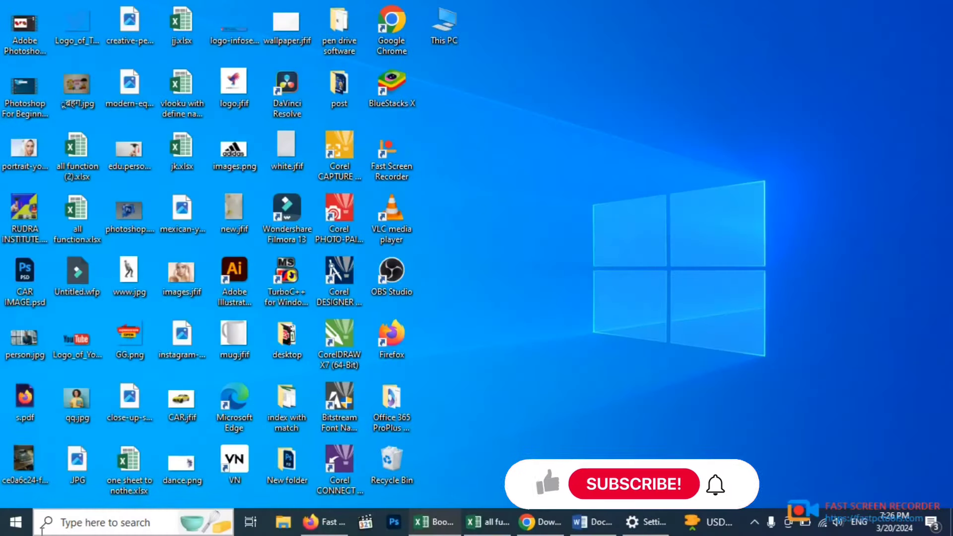
- Search for winword in the taskbar search box and launch Word 2016
left_click(45, 529)
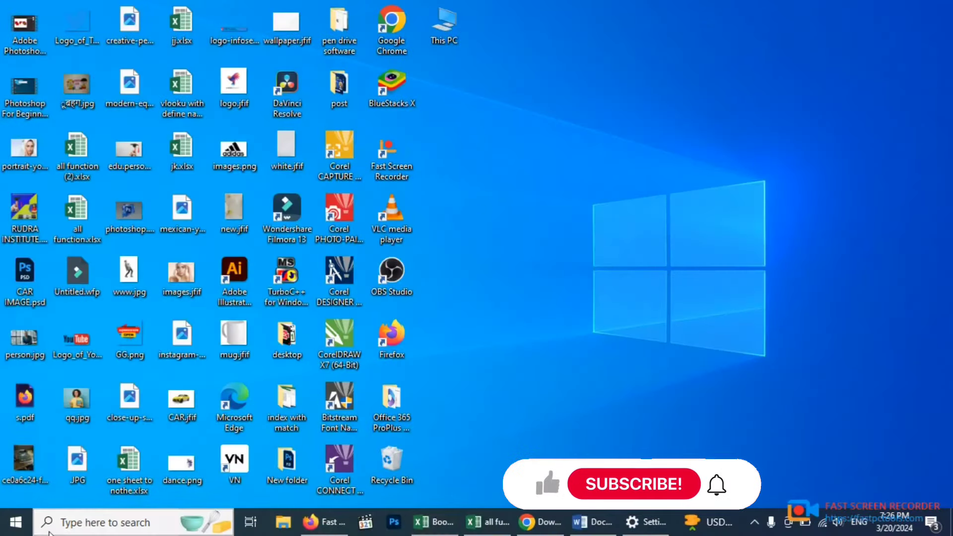
type("wio")
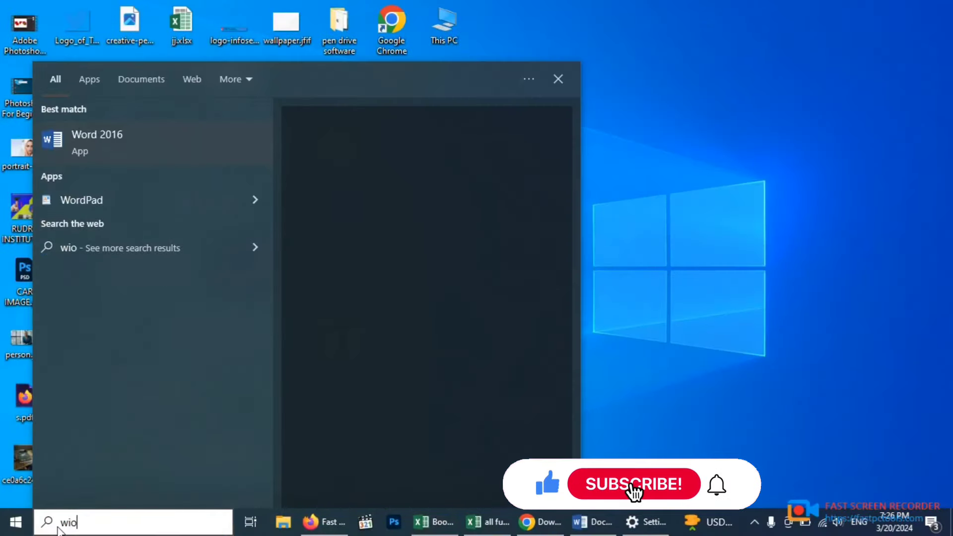
type("n")
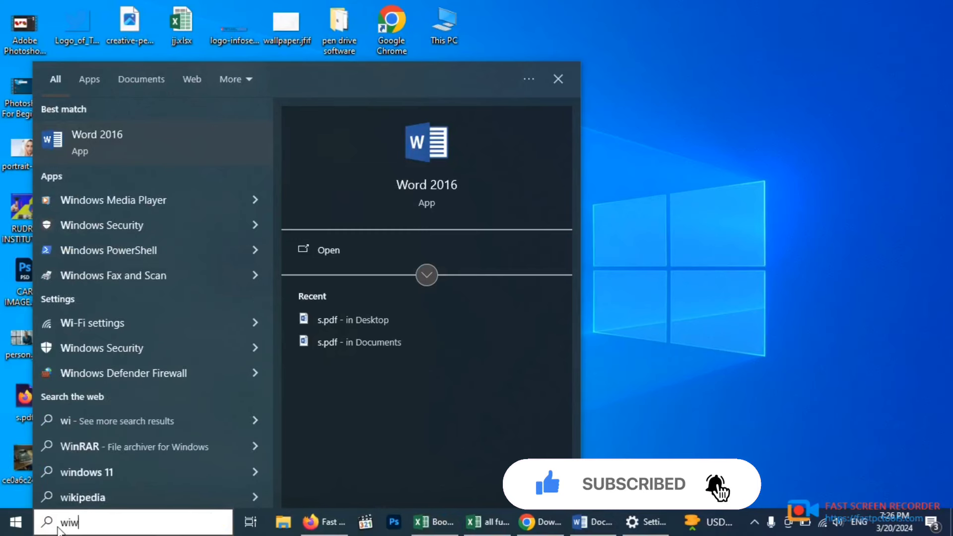
type("word2007")
key("Escape")
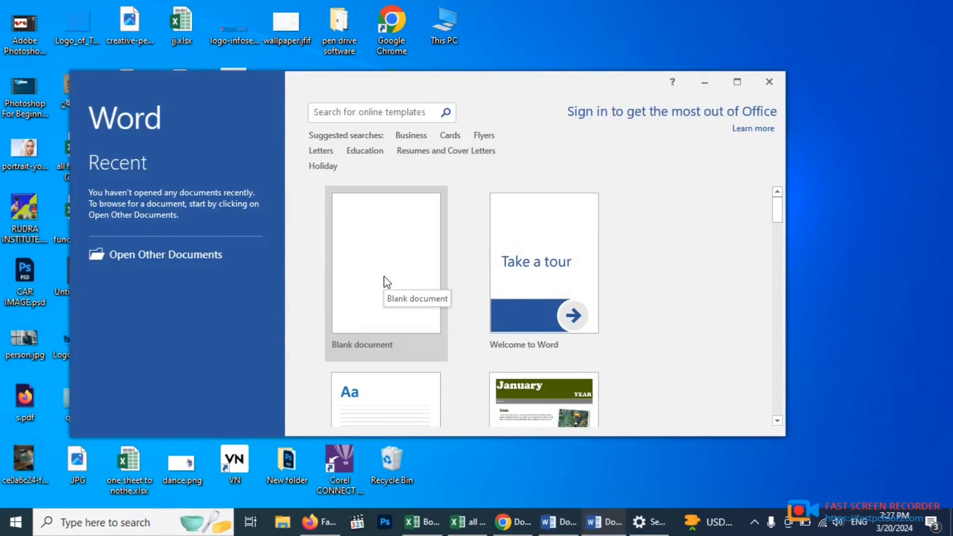
- Create a new blank document and maximize the Word window
left_click(368, 327)
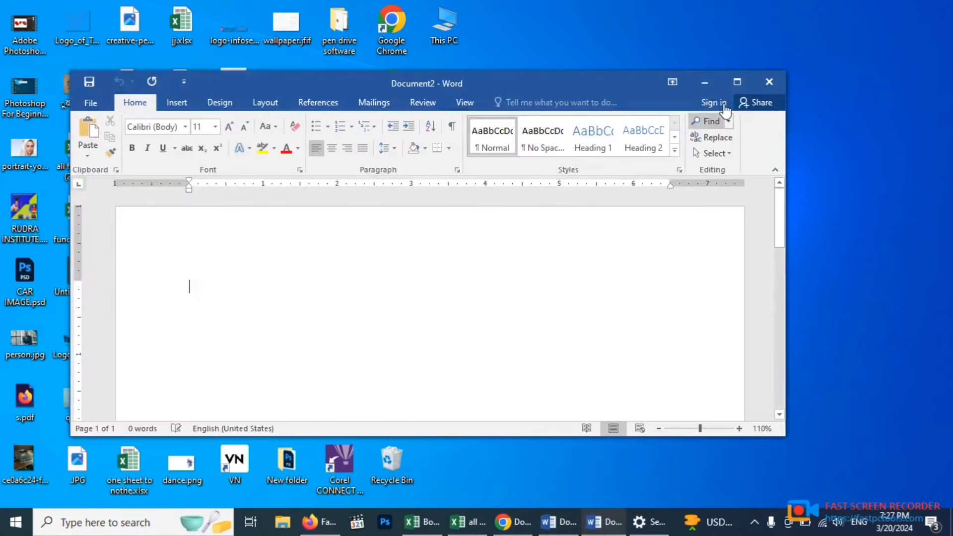
left_click(737, 81)
scroll(629, 182, "up", 1, "ctrl")
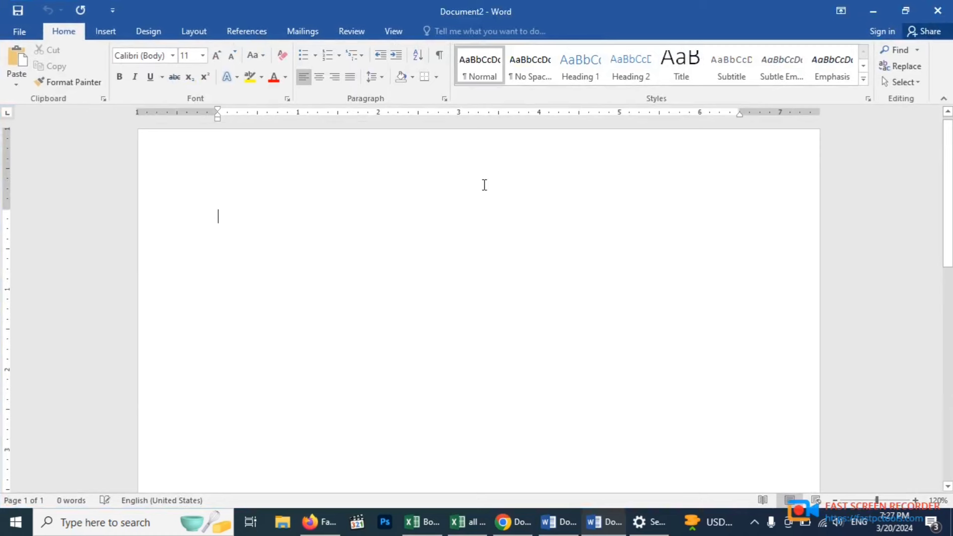
- Type the labels Name, Post, City and Salary on separate lines
type("Name P")
type("ost")
key("Return")
type("c")
key("BackSpace")
type("city")
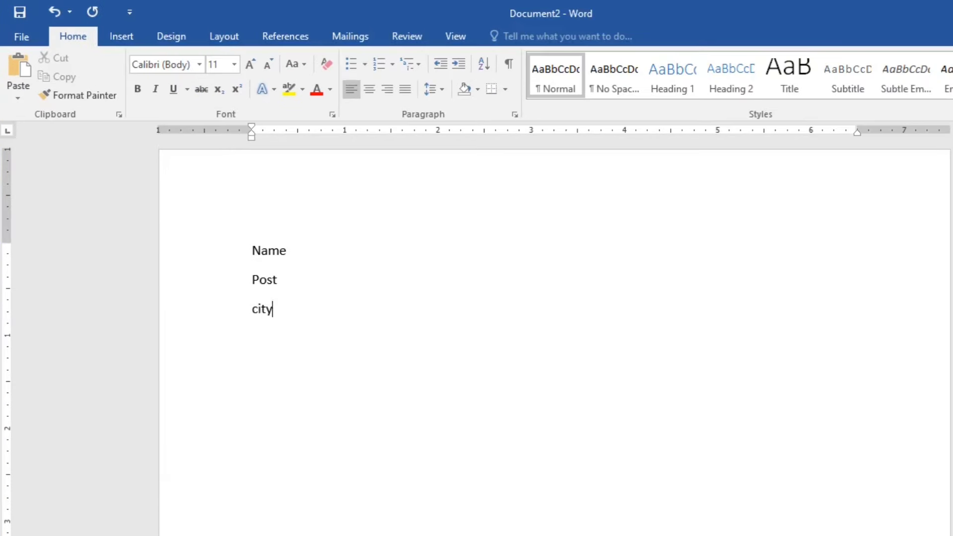
key("Return")
type("Salary")
- Try a row of underscores, then dots, after Name and remove them again
left_click(306, 251)
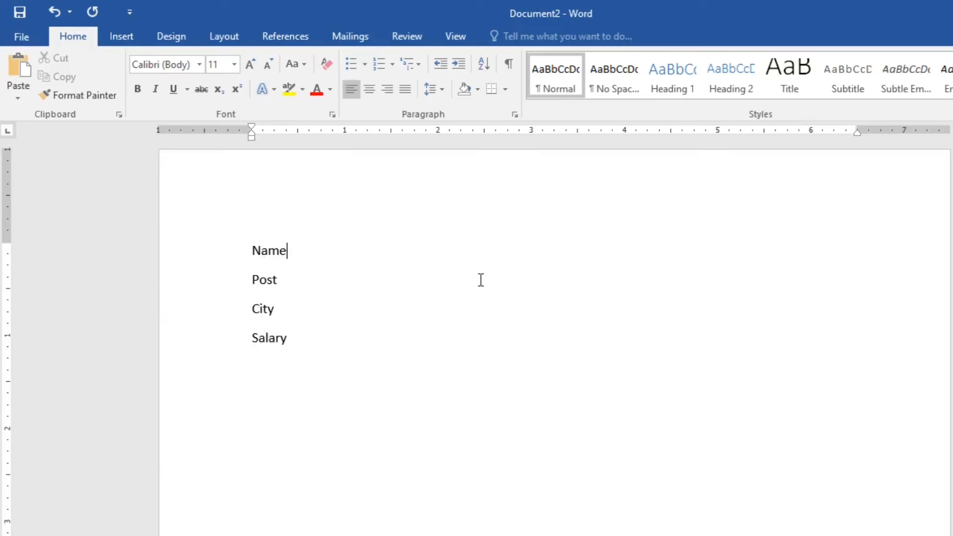
type("_________________________")
key("ctrl+z")
type("......................................................................")
key("ctrl+z")
key("BackSpace")
key("BackSpace")
key("BackSpace")
- Clear and retype the Salary label, ending with a new line
key("BackSpace")
key("BackSpace")
key("BackSpace")
key("BackSpace")
key("BackSpace")
key("BackSpace")
key("BackSpace")
key("BackSpace")
key("BackSpace")
key("BackSpace")
key("BackSpace")
key("BackSpace")
key("BackSpace")
key("BackSpace")
key("BackSpace")
key("BackSpace")
key("BackSpace")
key("BackSpace")
key("BackSpace")
key("BackSpace")
key("BackSpace")
key("BackSpace")
key("BackSpace")
key("BackSpace")
key("Down")
key("shift+End")
key("Delete")
type("Saka")
key("BackSpace")
key("BackSpace")
type("lala")
key("BackSpace")
key("BackSpace")
type("ry")
key("Return")
- Grow the four label lines' font size to 16 pt
left_click_drag(297, 351, 252, 141)
left_click(251, 64)
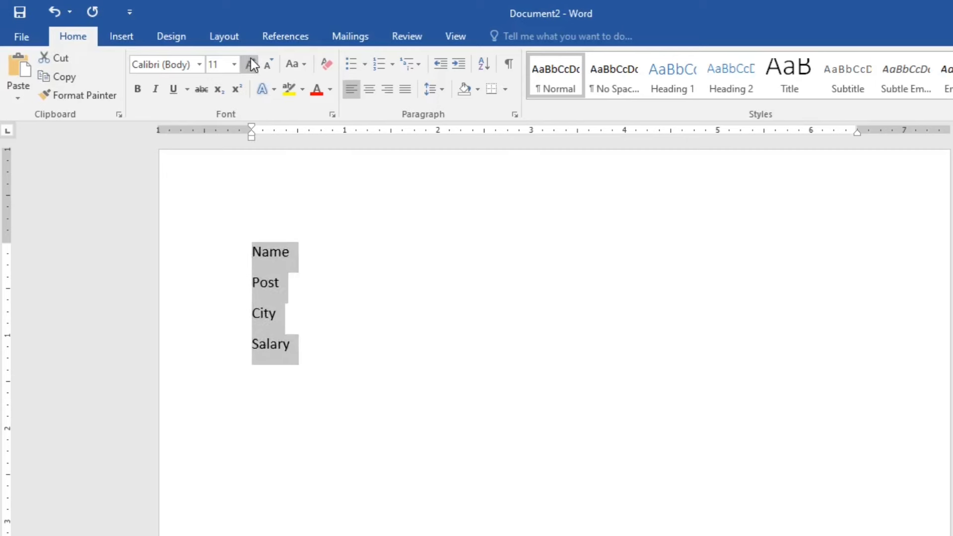
left_click(252, 64)
left_click(252, 64)
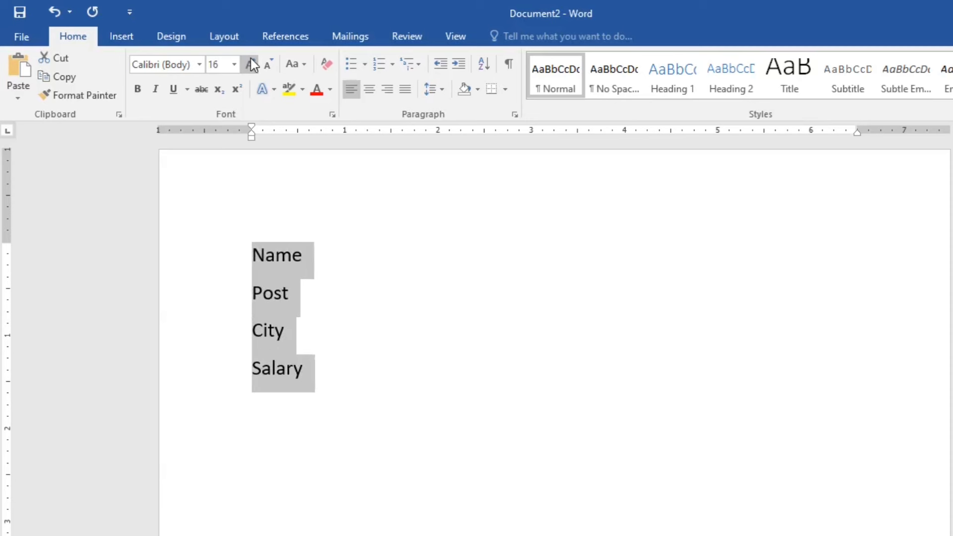
- Add a colon after Name, Post, City and Salary
left_click(319, 264)
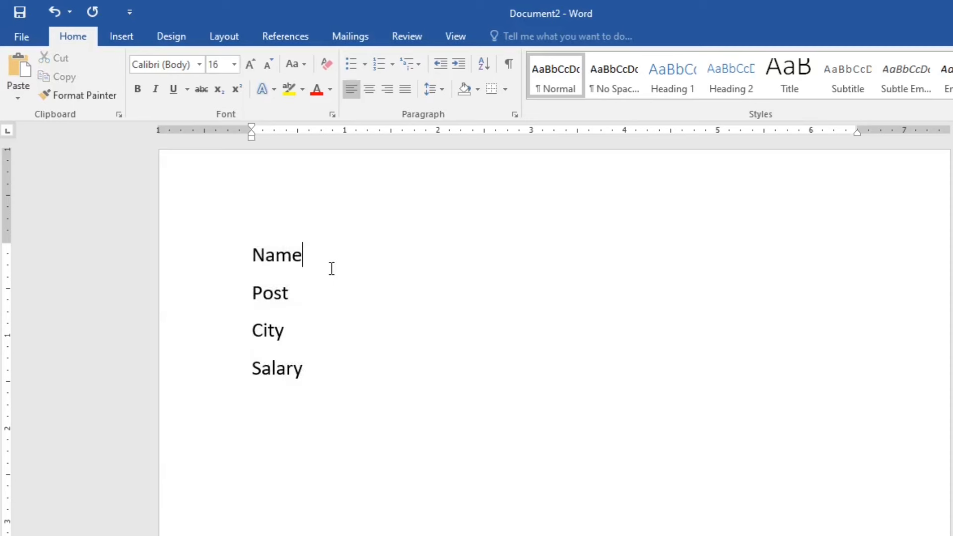
type(":")
left_click(314, 293)
type(":")
left_click(286, 328)
type(":")
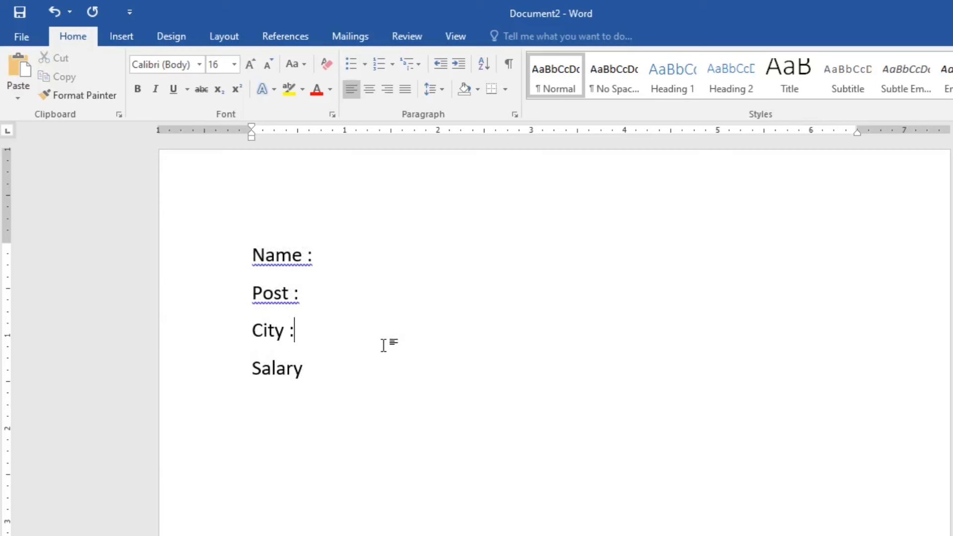
left_click(323, 367)
type(":")
- Accept spelling suggestions so the labels read Name:, Post:, City:, Salary: without spaces
right_click(277, 259)
left_click(344, 279)
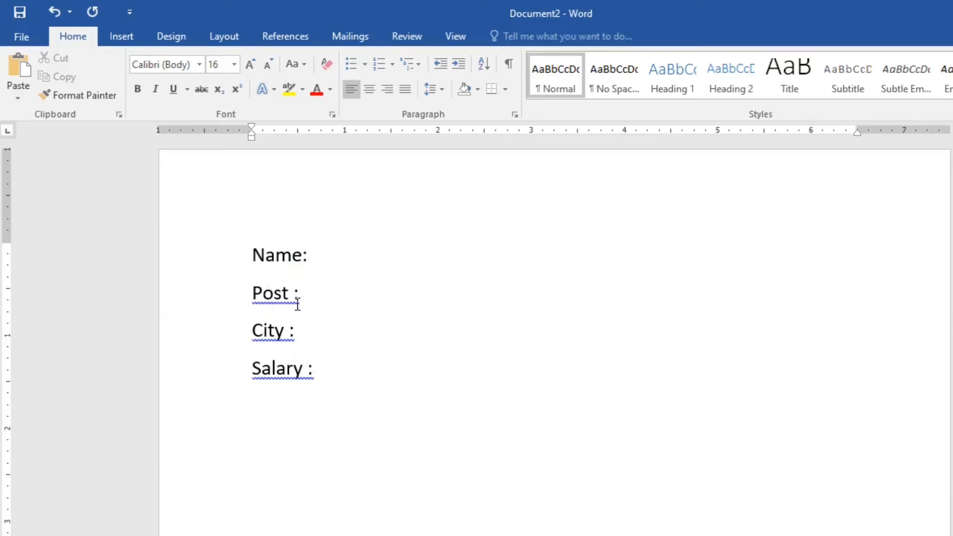
right_click(293, 300)
left_click(323, 314)
right_click(279, 333)
left_click(315, 354)
right_click(290, 372)
left_click(322, 383)
right_click(298, 378)
left_click(344, 392)
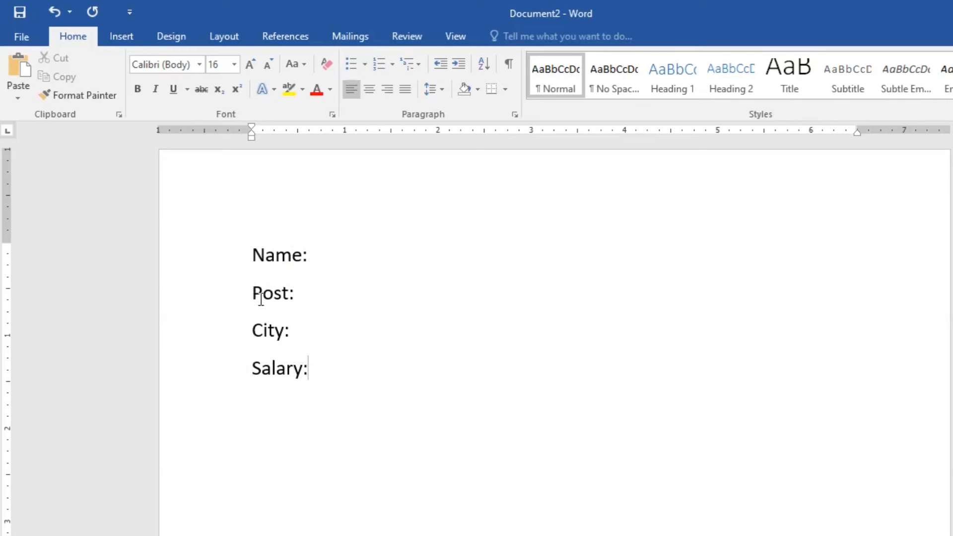
triple_click(241, 266)
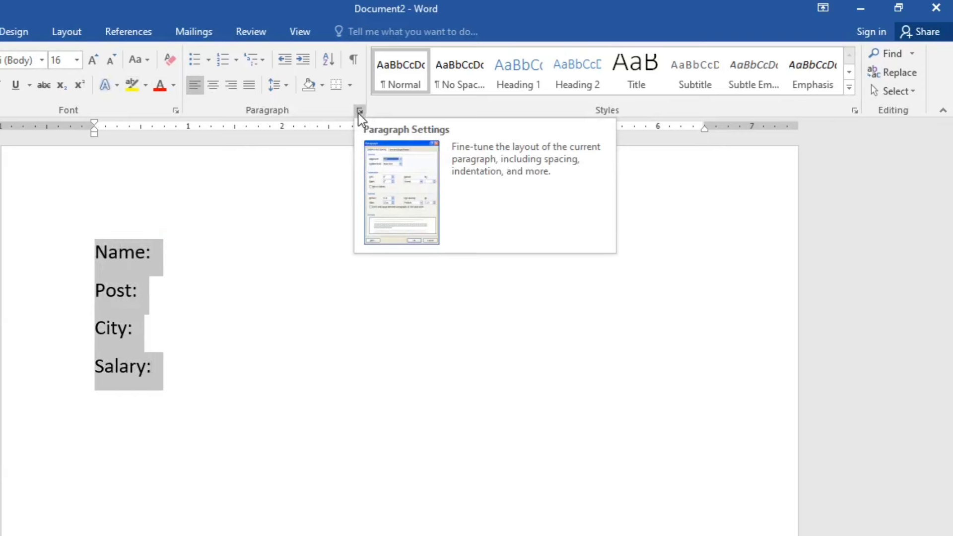
- Set a left tab stop at 4 inches with dotted leader 2 for the label lines
left_click(360, 110)
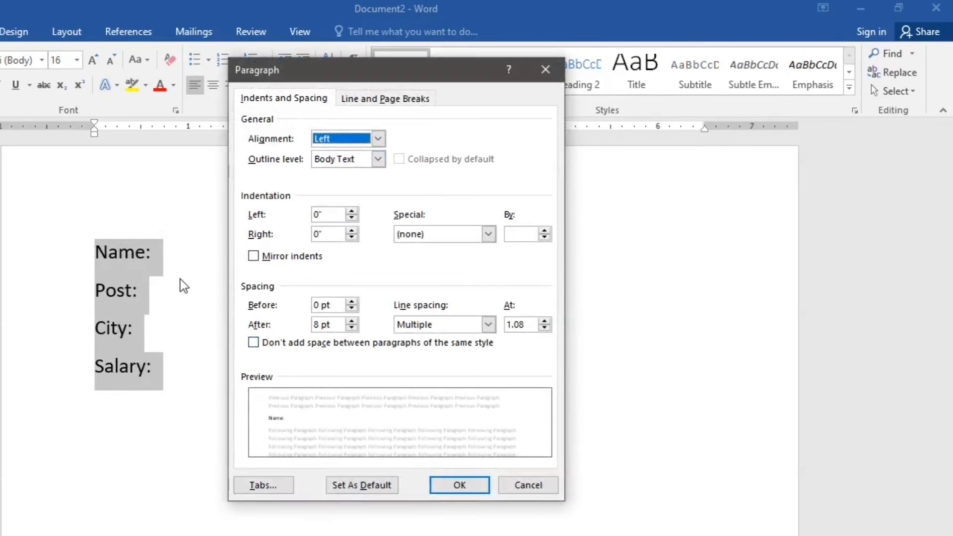
left_click(276, 487)
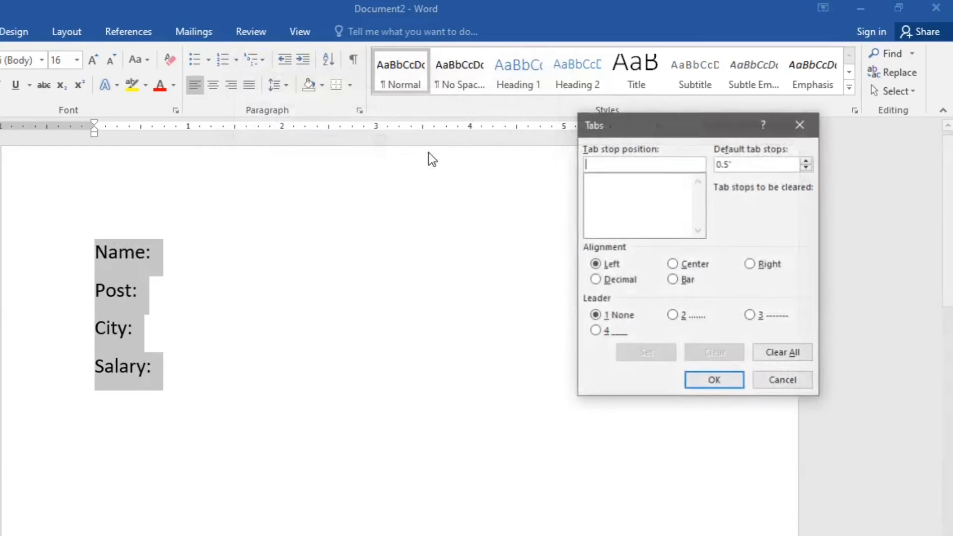
left_click_drag(617, 124, 680, 197)
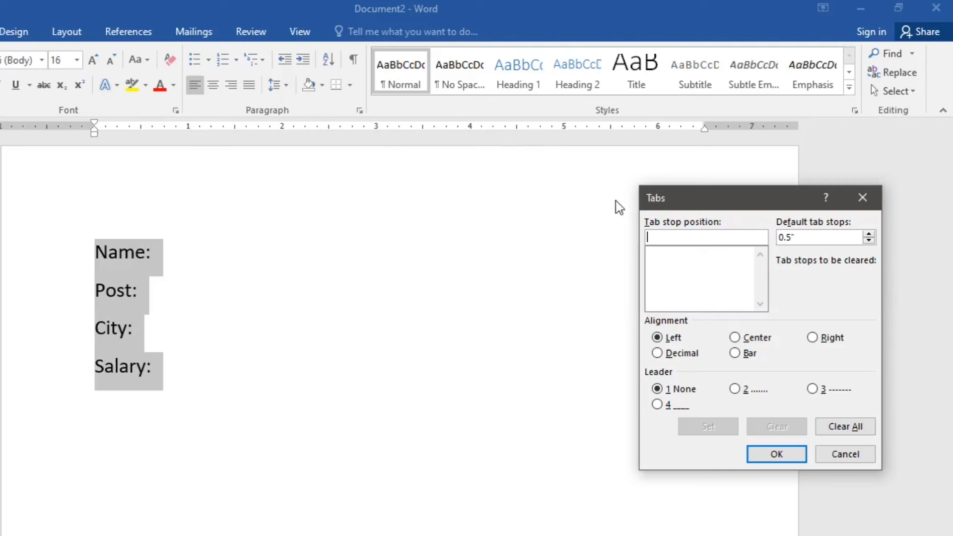
type("4")
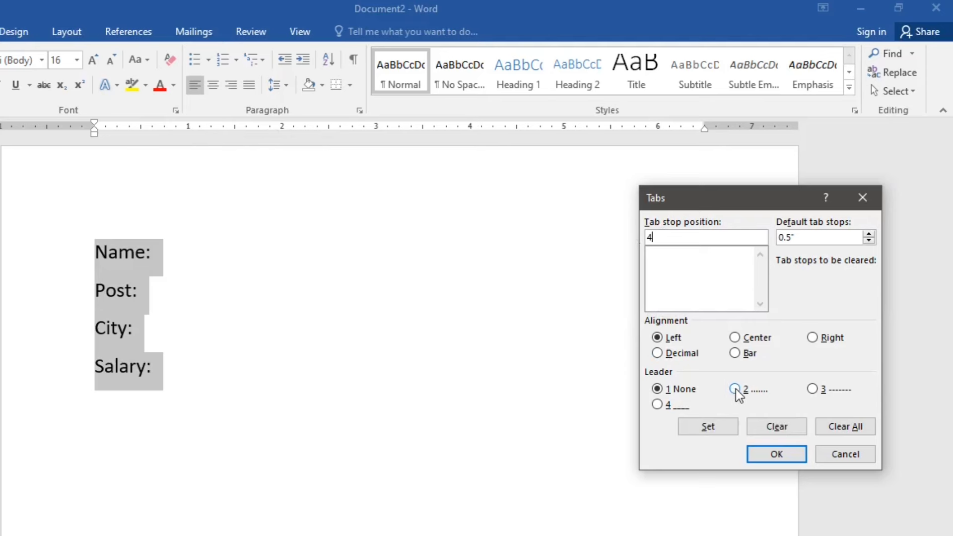
left_click(716, 427)
left_click(764, 452)
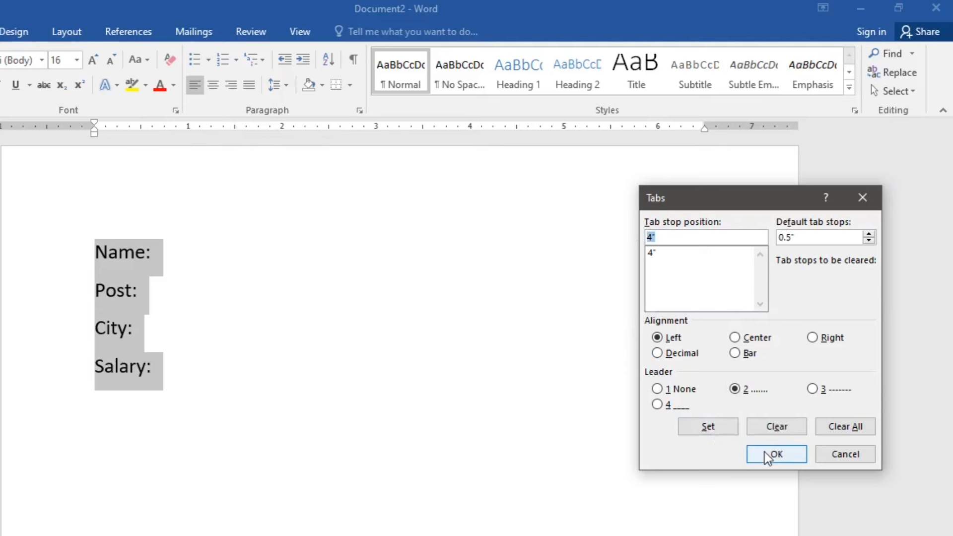
left_click(185, 252)
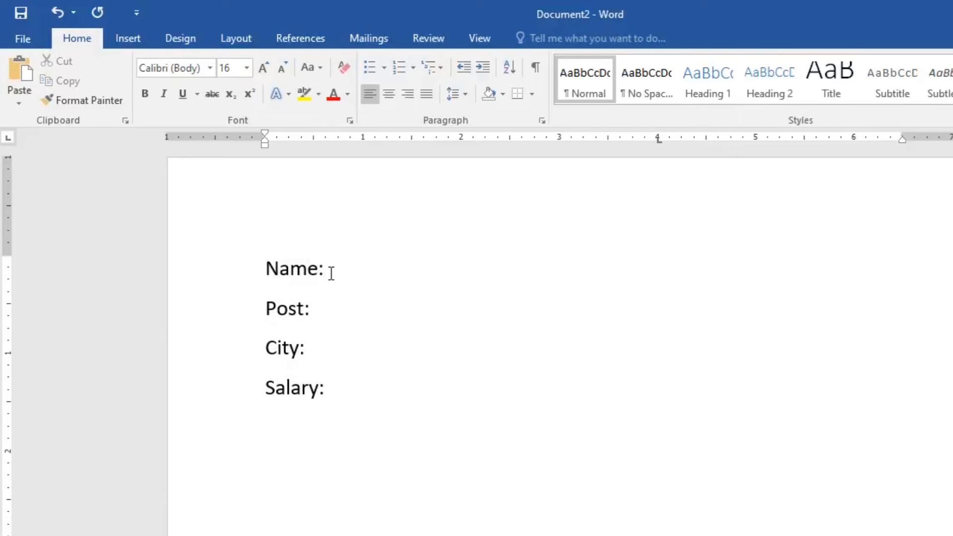
- Tab after Name:, Post:, City: and Salary: to insert dotted leaders, then add a blank line
key("Tab")
left_click(328, 318)
key("Tab")
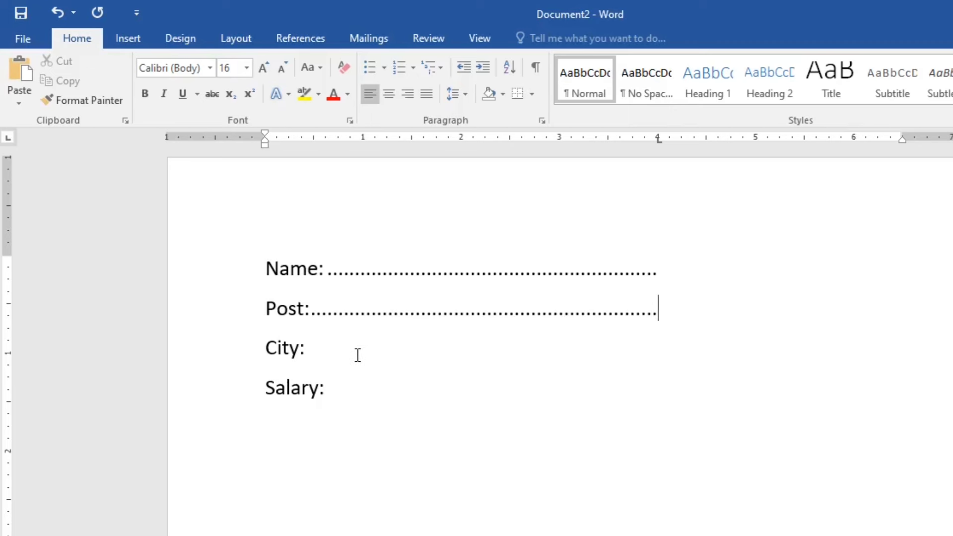
left_click(335, 354)
key("Tab")
left_click(329, 395)
key("Tab")
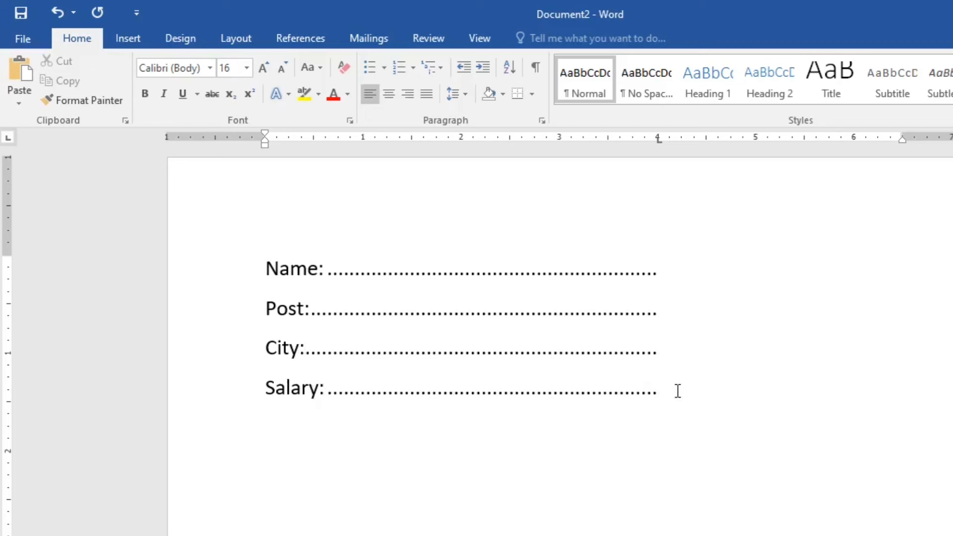
key("Return")
key("Return")
scroll(581, 366, "down", 5)
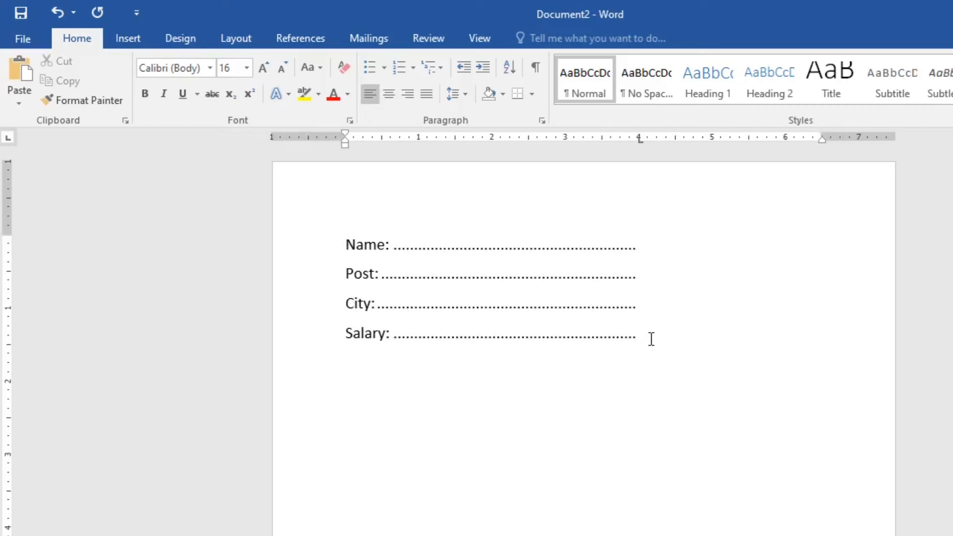
- Type Pin Code, Phone, Course and Address on separate new lines
key("Return")
key("Return")
key("Return")
type("Pin")
type(" Code")
key("Return")
type("Phone")
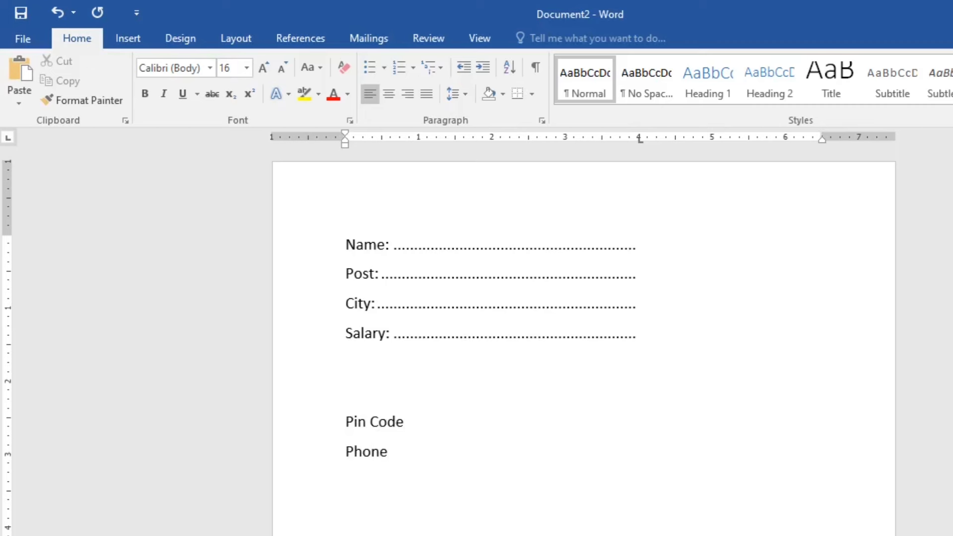
type("co")
key("BackSpace")
key("BackSpace")
type("Course")
key("Return")
type("Address")
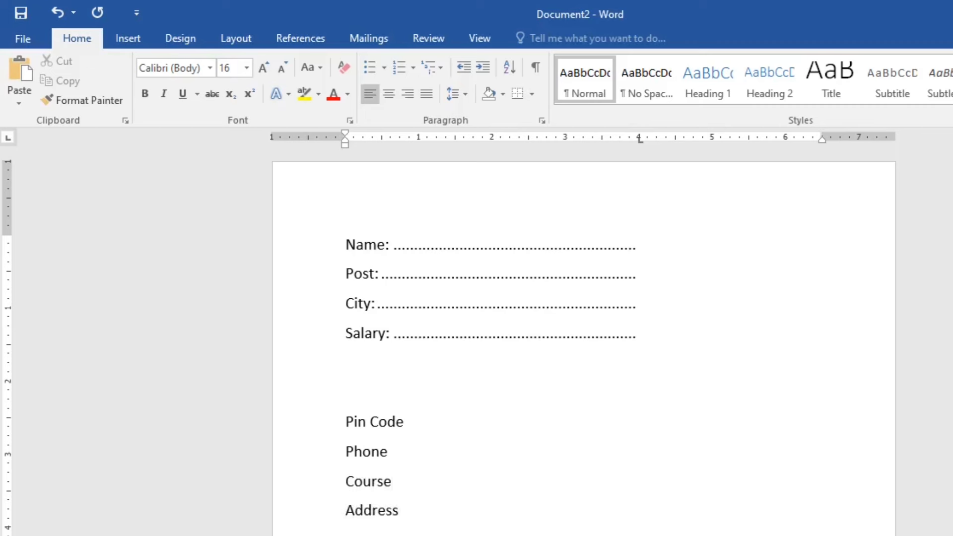
- Add colons and dotted leaders after Pin Code, Phone, Course and Address
left_click(424, 418)
left_click(424, 430)
key("Tab")
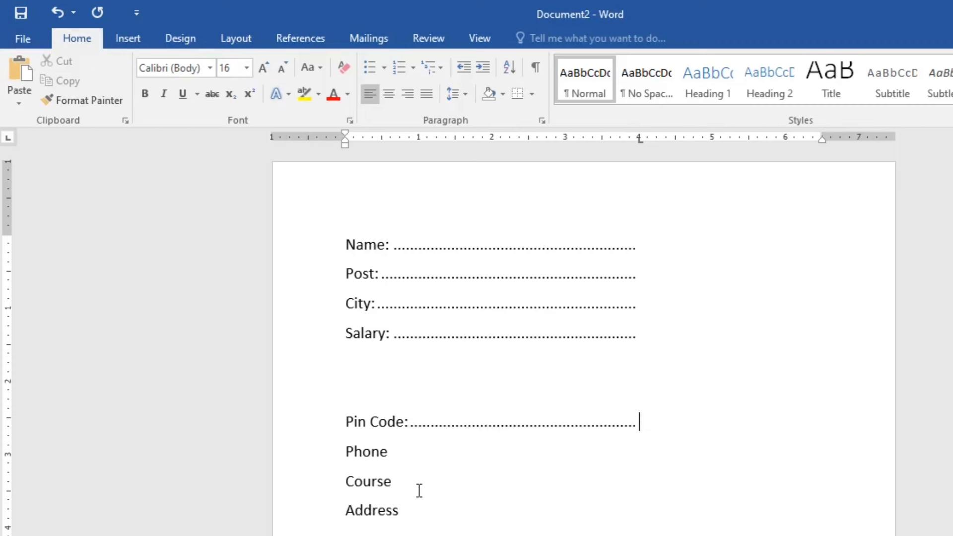
type(":")
key("Tab")
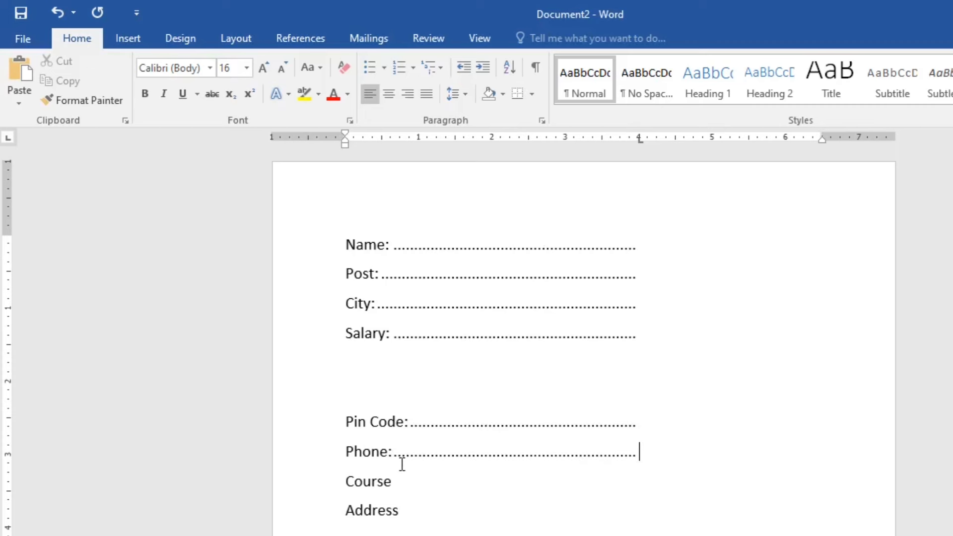
type(":")
key("Tab")
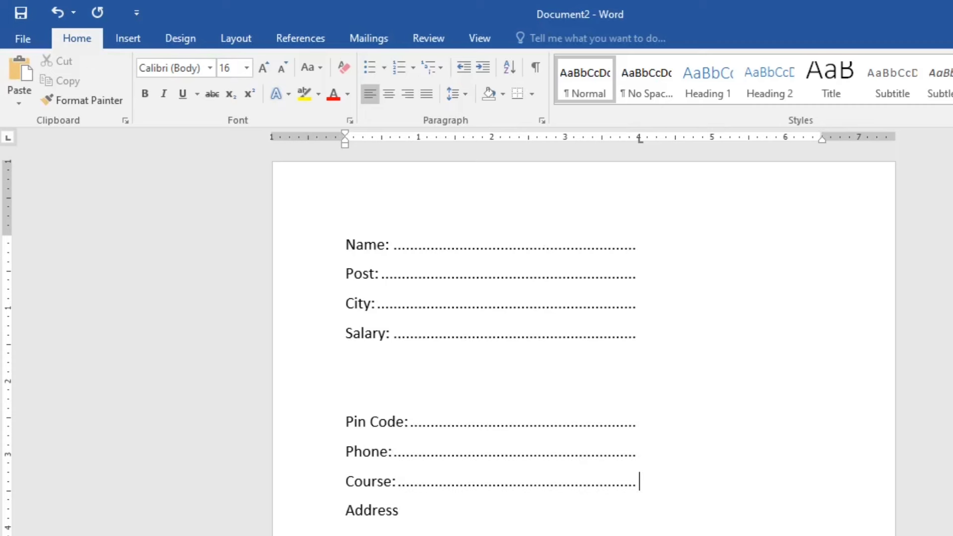
left_click(400, 513)
type(":")
key("Tab")
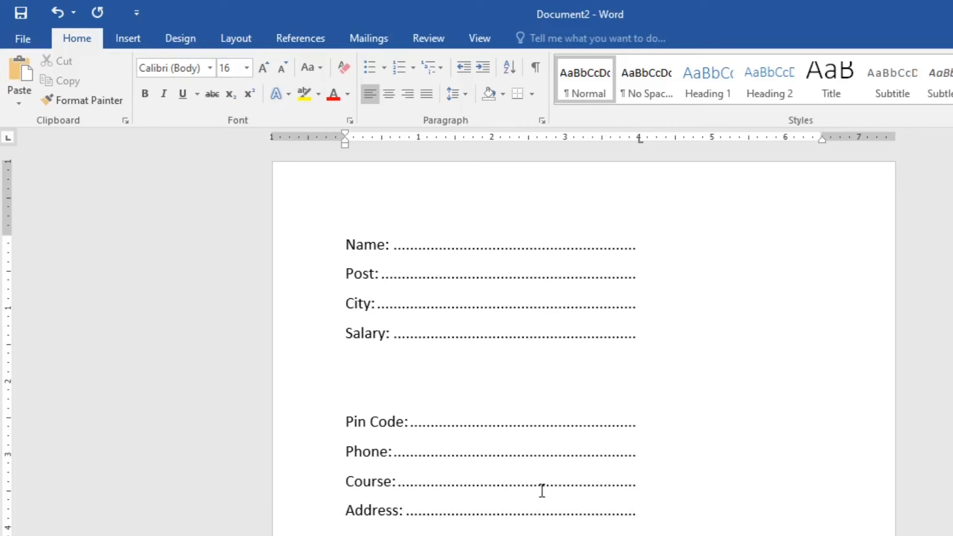
left_click_drag(657, 512, 308, 238)
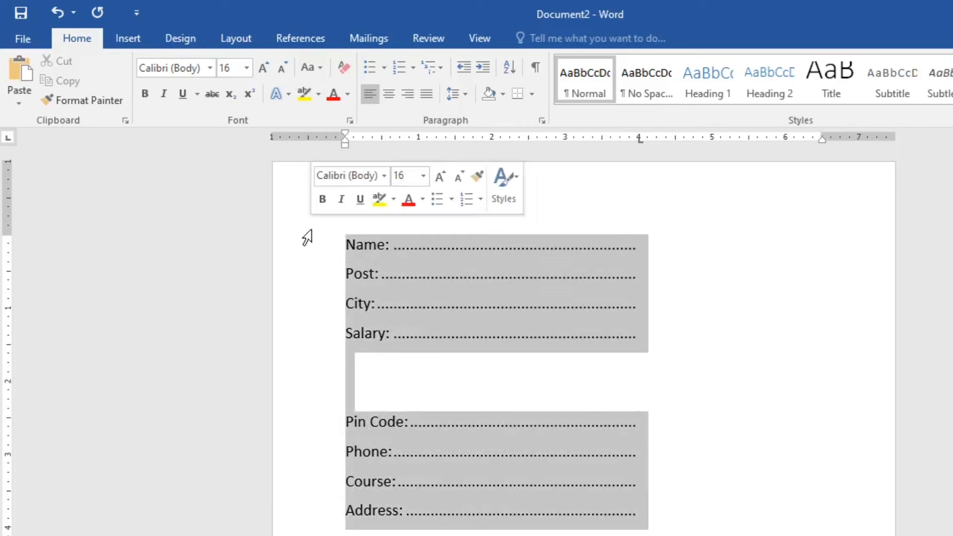
left_click(715, 371)
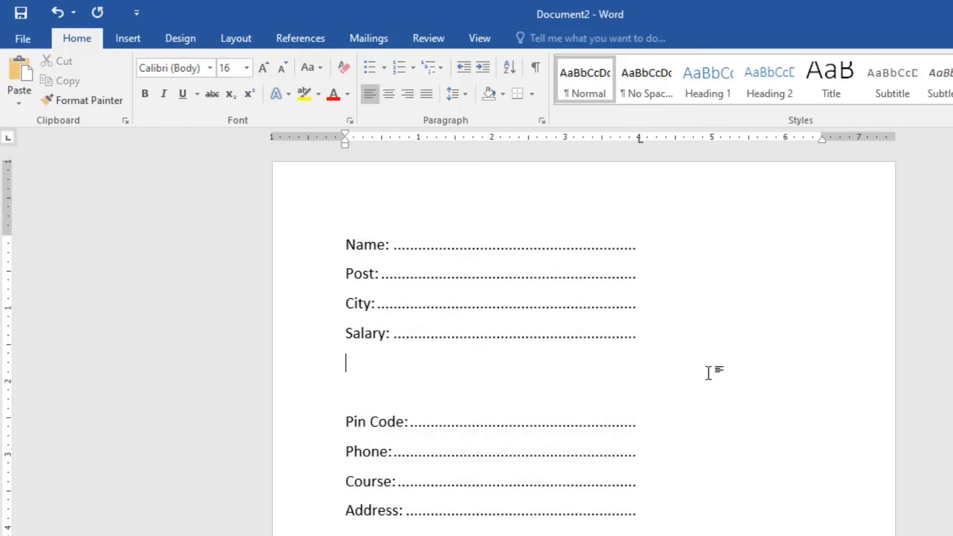
left_click(658, 516)
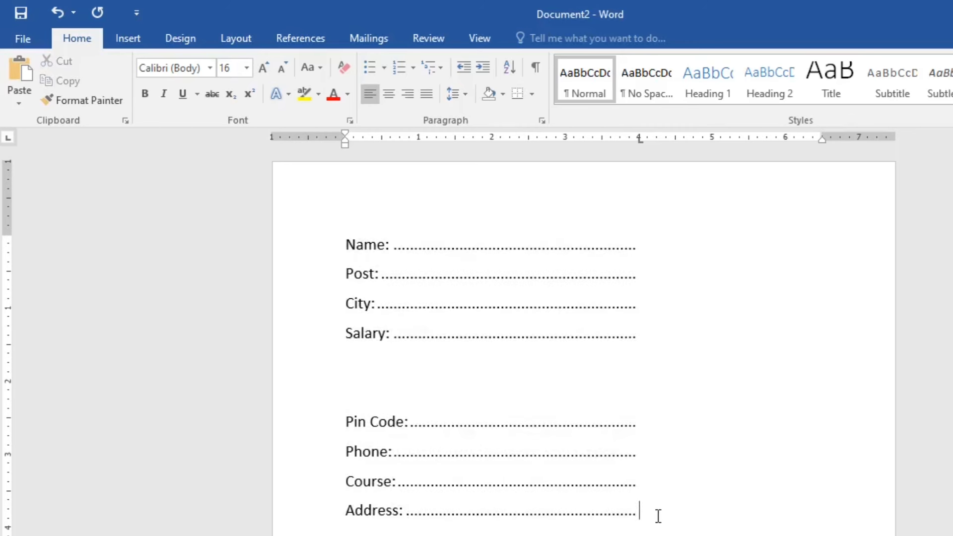